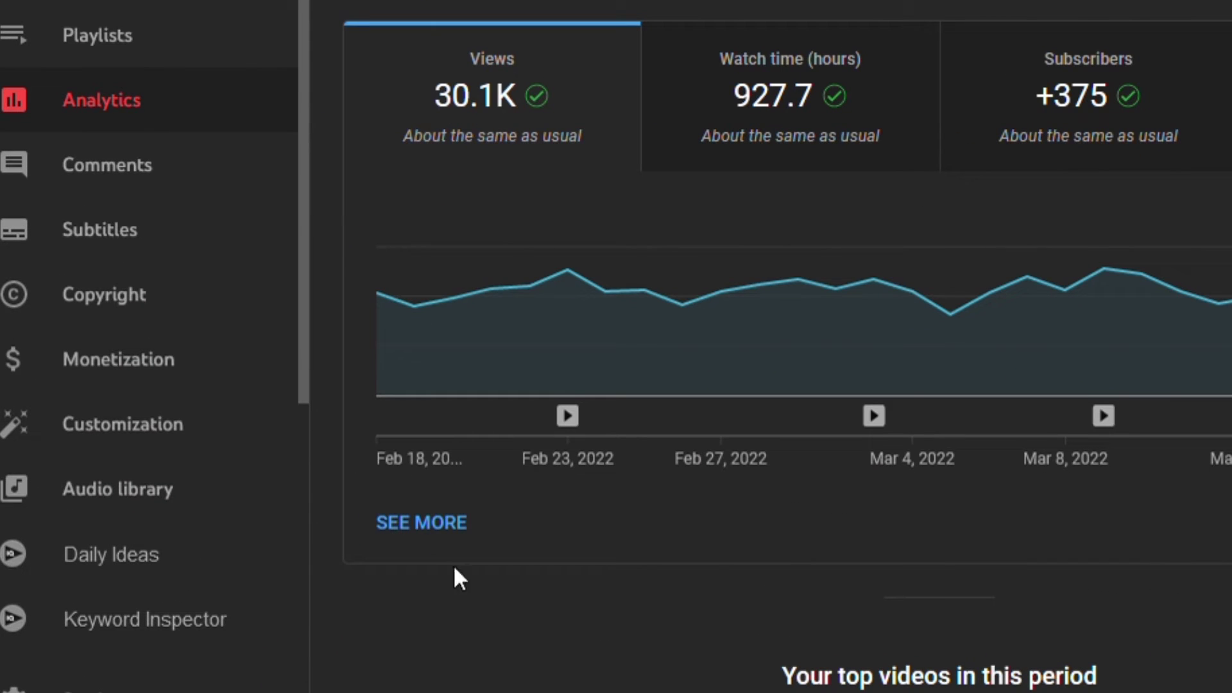
Show the advanced analytics report for January 2022 broken down by geography.
{"action": "left_click", "coordinate": [433, 544]}
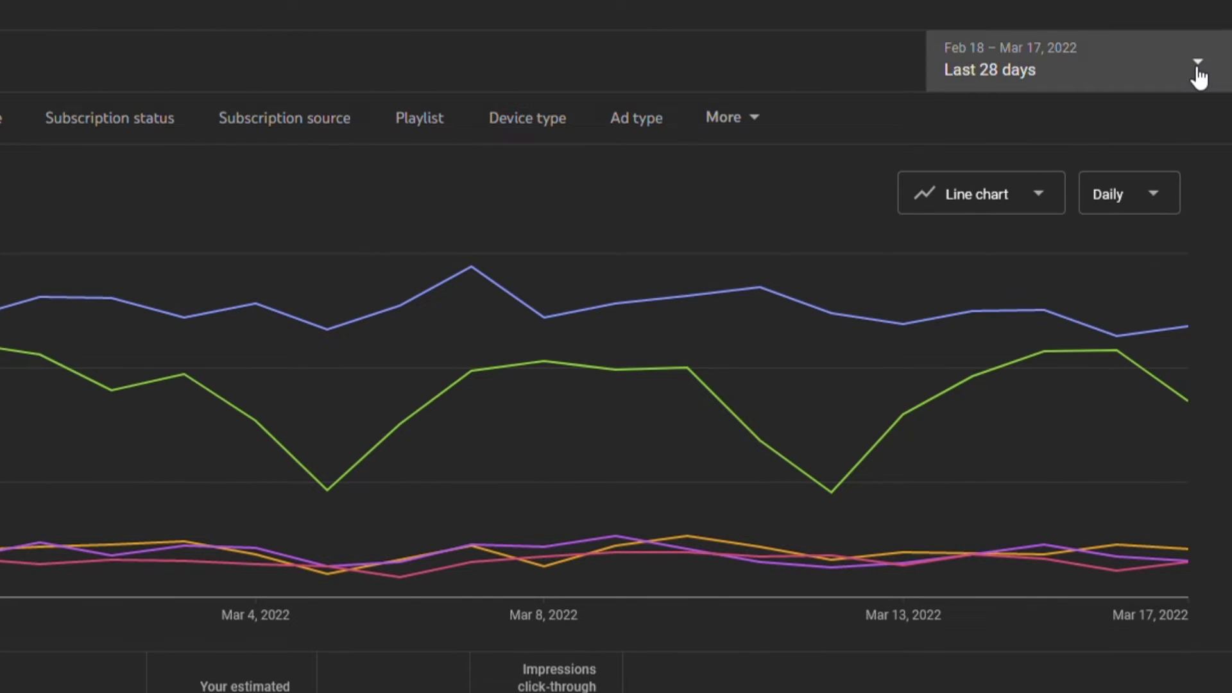
{"action": "left_click", "coordinate": [1197, 75]}
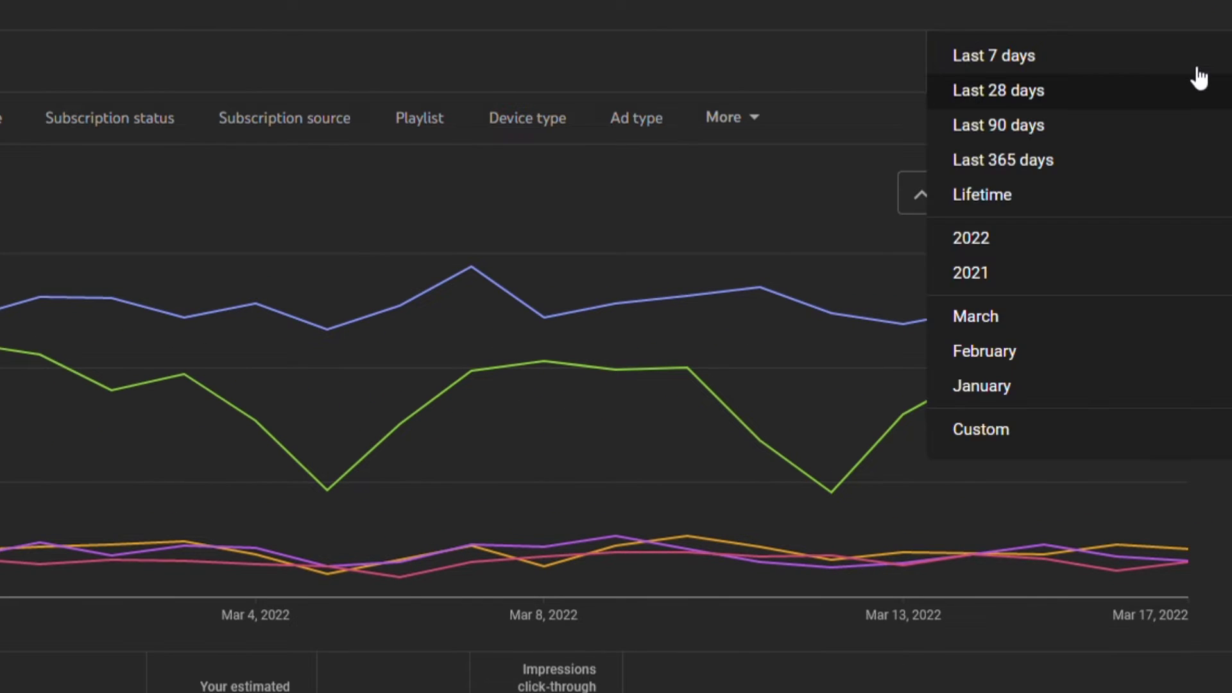
{"action": "left_click", "coordinate": [981, 387]}
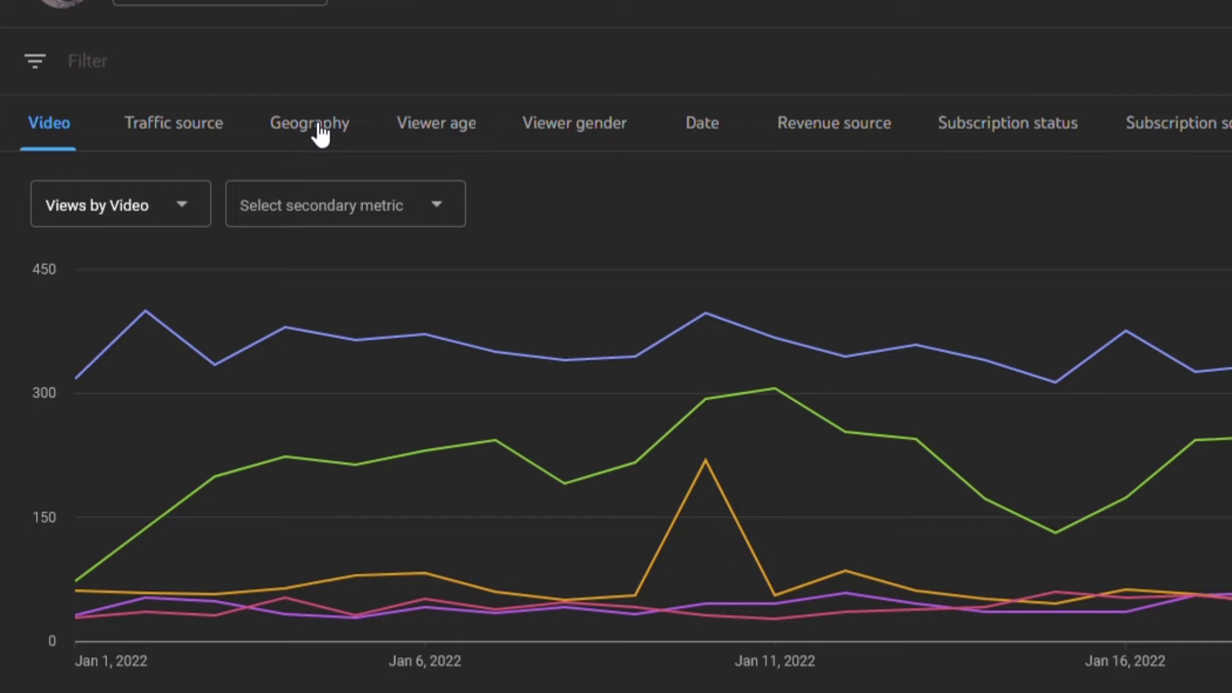
{"action": "left_click", "coordinate": [319, 126]}
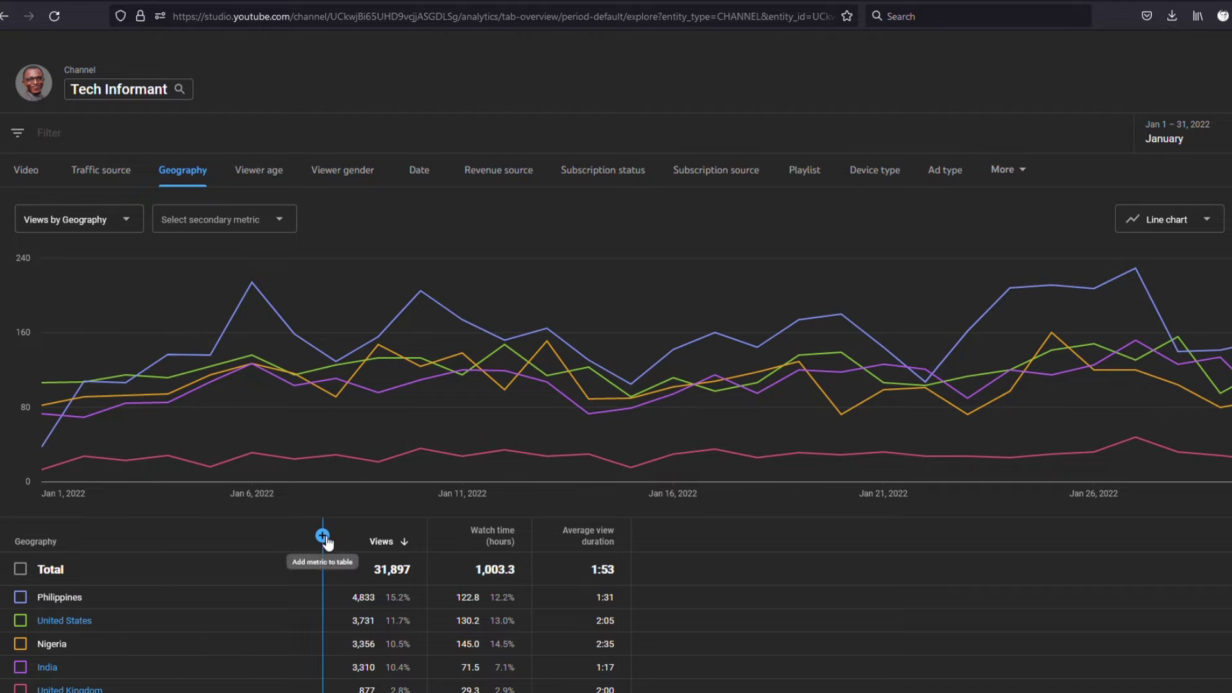
{"action": "left_click", "coordinate": [322, 535]}
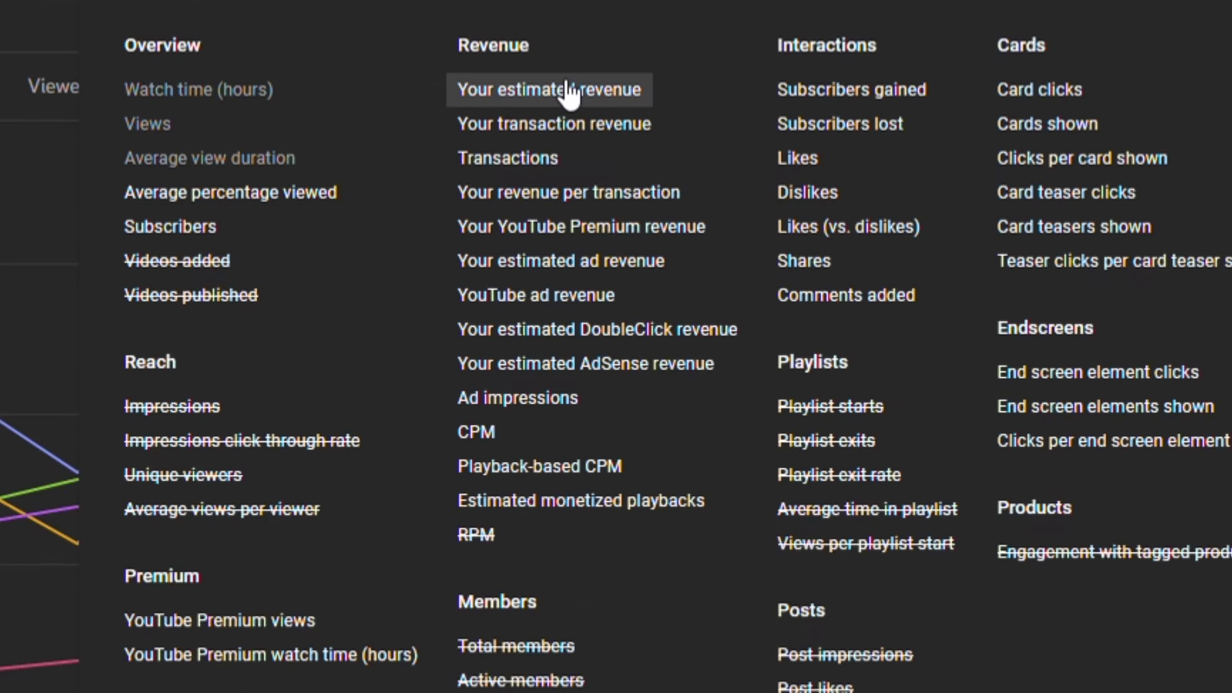
Add Your estimated revenue as a metric to the January 2022 geography table.
{"action": "left_click", "coordinate": [558, 91]}
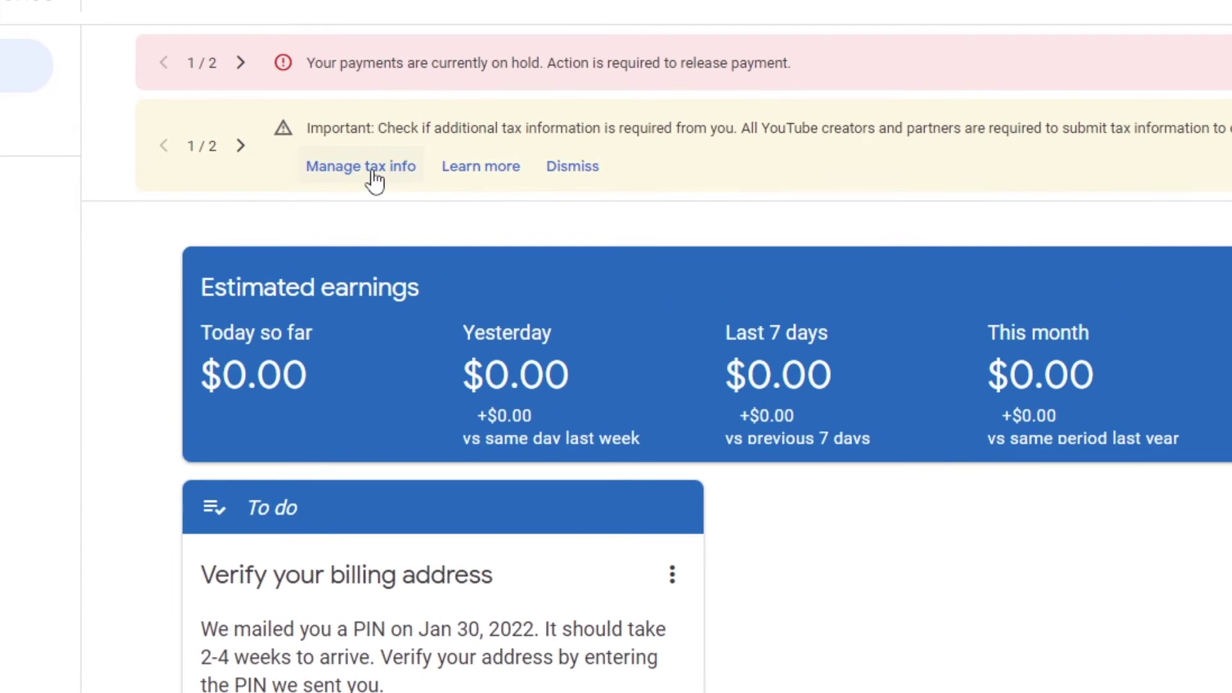
Start adding US tax info from Manage tax info and re-enter the account password to verify.
{"action": "left_click", "coordinate": [371, 172]}
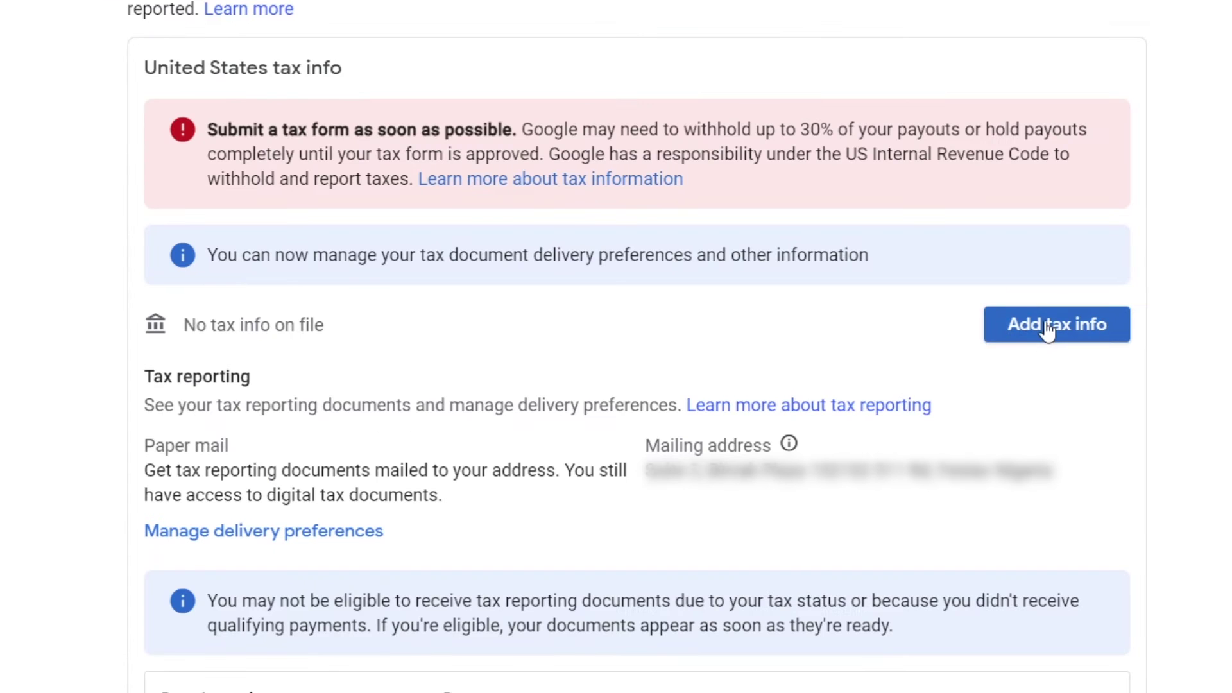
{"action": "left_click", "coordinate": [1047, 327]}
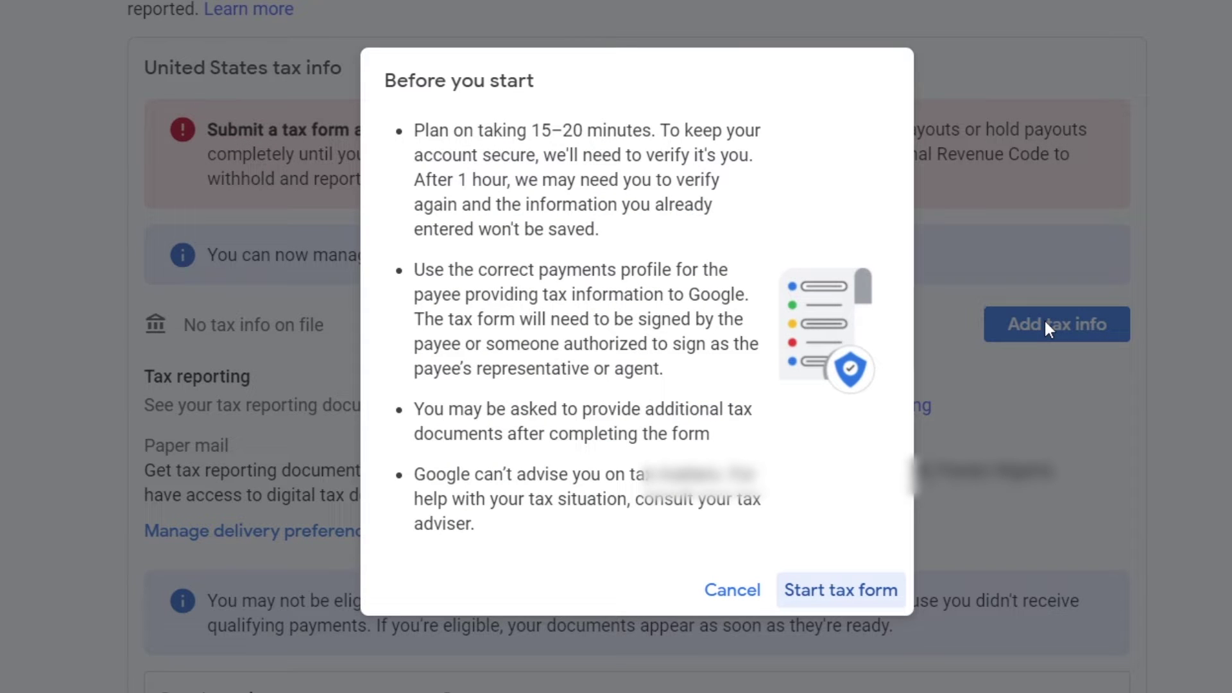
{"action": "left_click", "coordinate": [828, 591]}
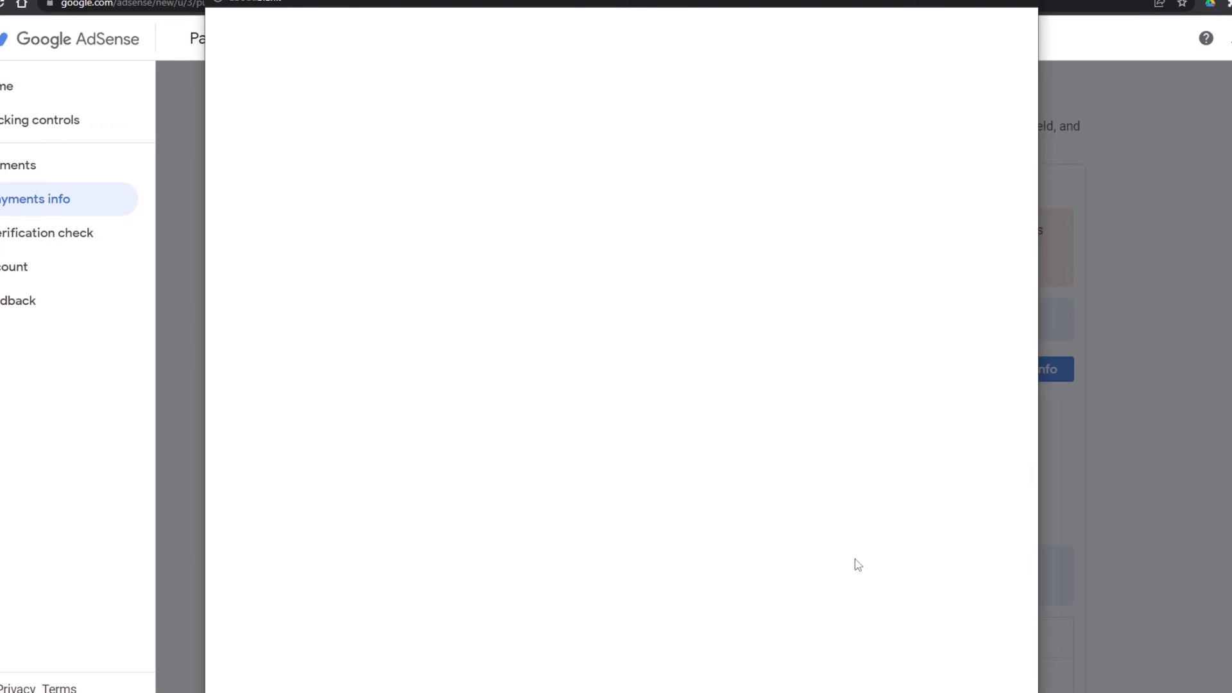
{"action": "left_click", "coordinate": [737, 450]}
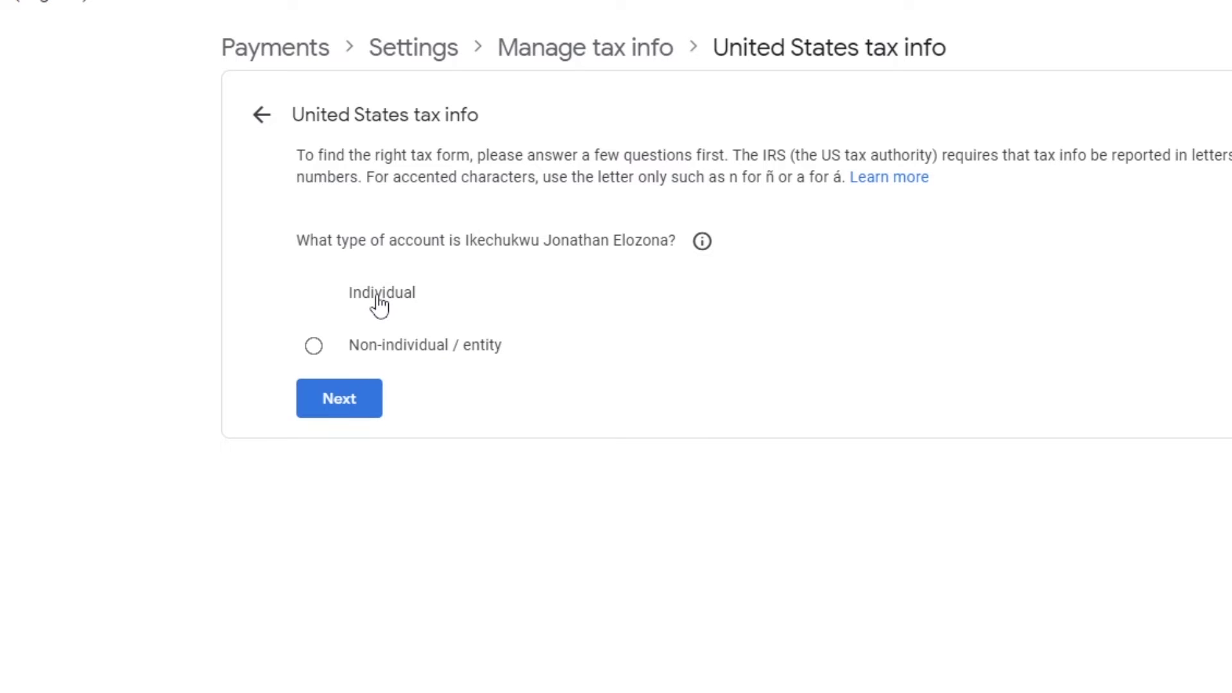
Declare an individual, non-US-citizen account and start the W-8BEN form.
{"action": "left_click", "coordinate": [351, 410]}
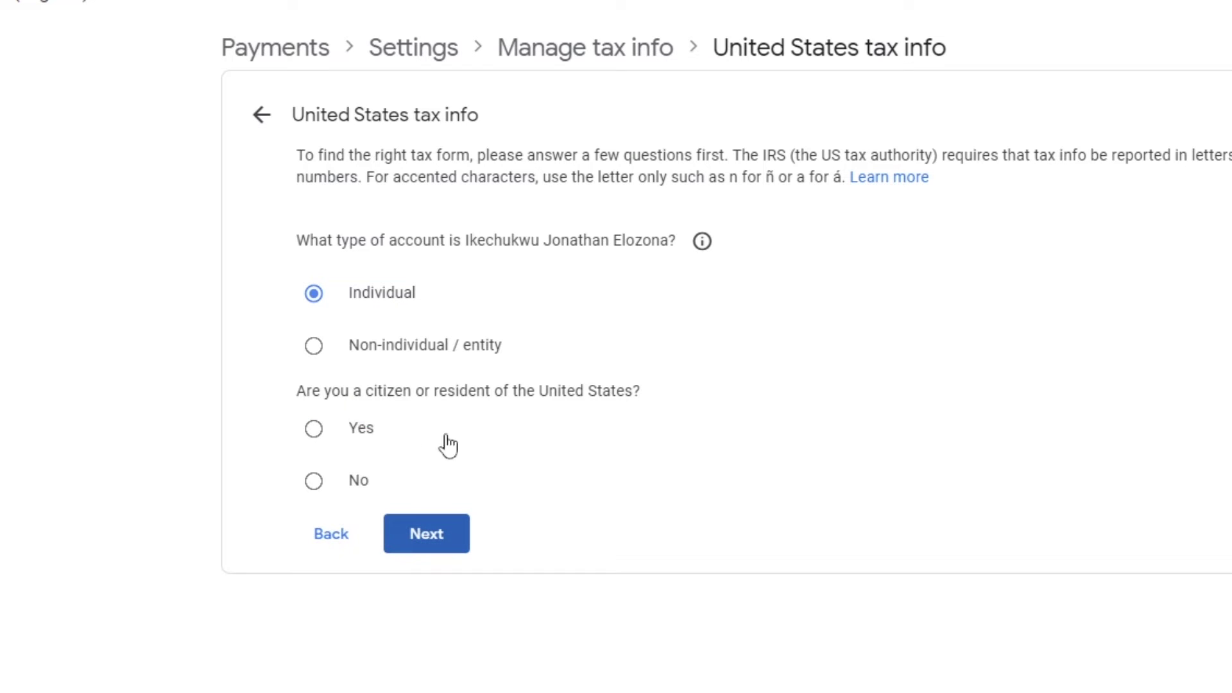
{"action": "left_click", "coordinate": [314, 483]}
{"action": "left_click", "coordinate": [431, 538]}
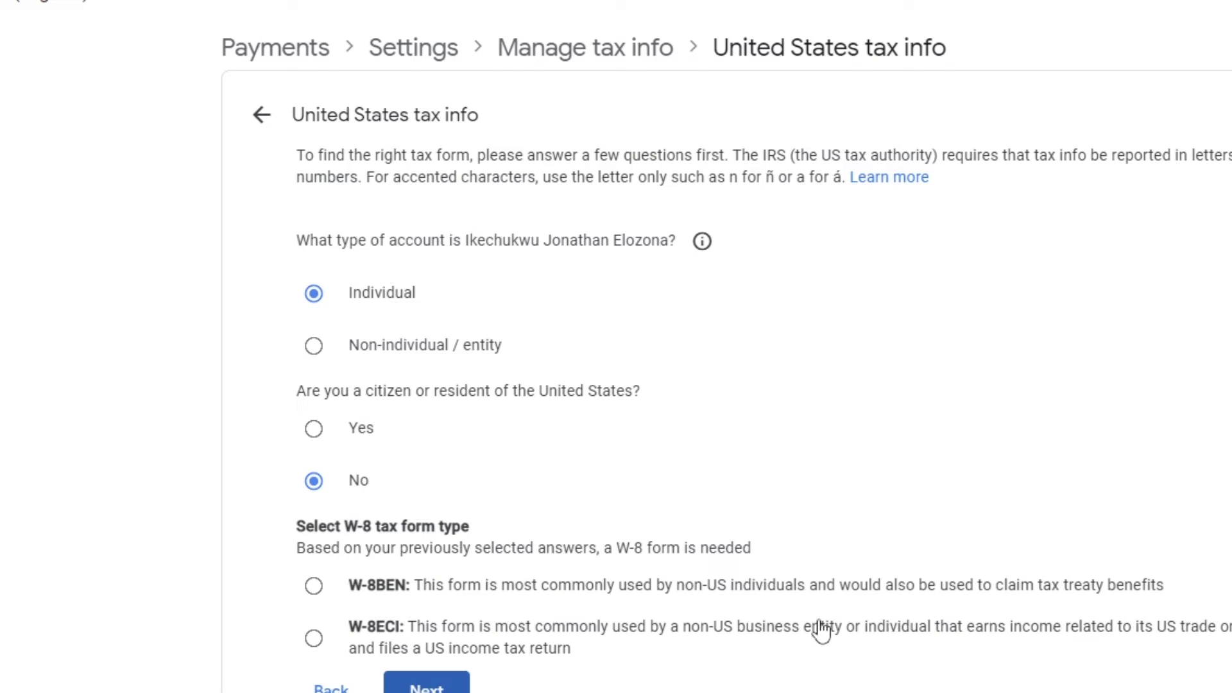
{"action": "left_click", "coordinate": [313, 586]}
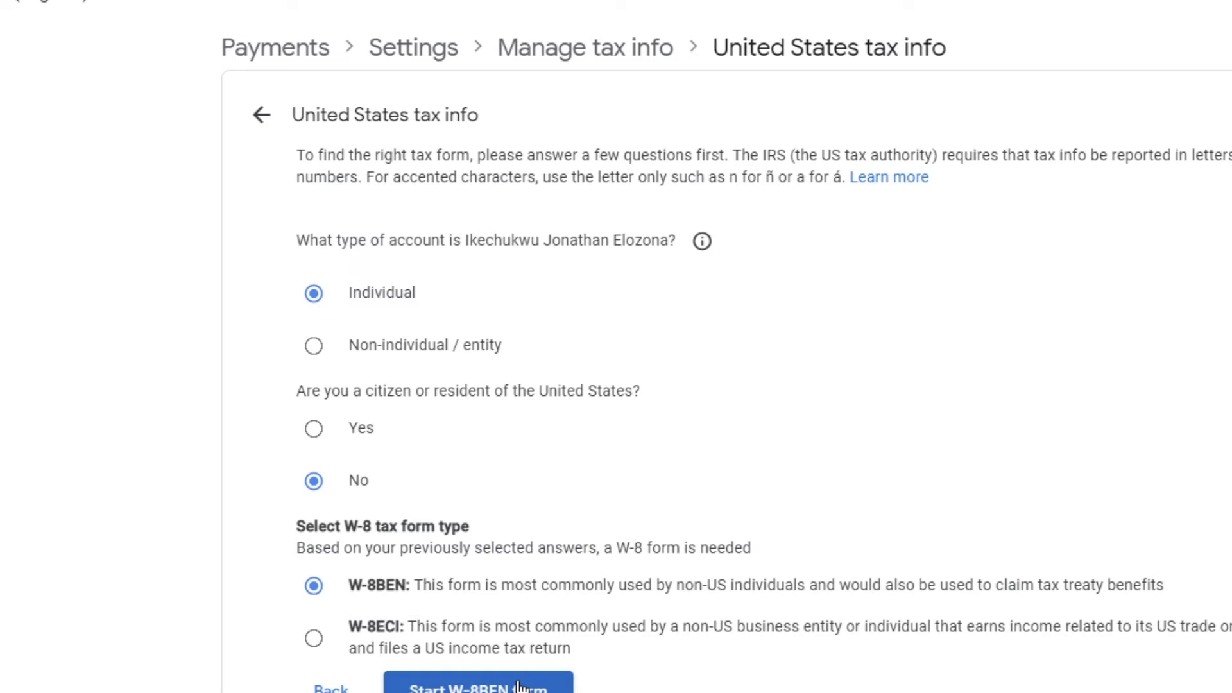
{"action": "left_click", "coordinate": [519, 686]}
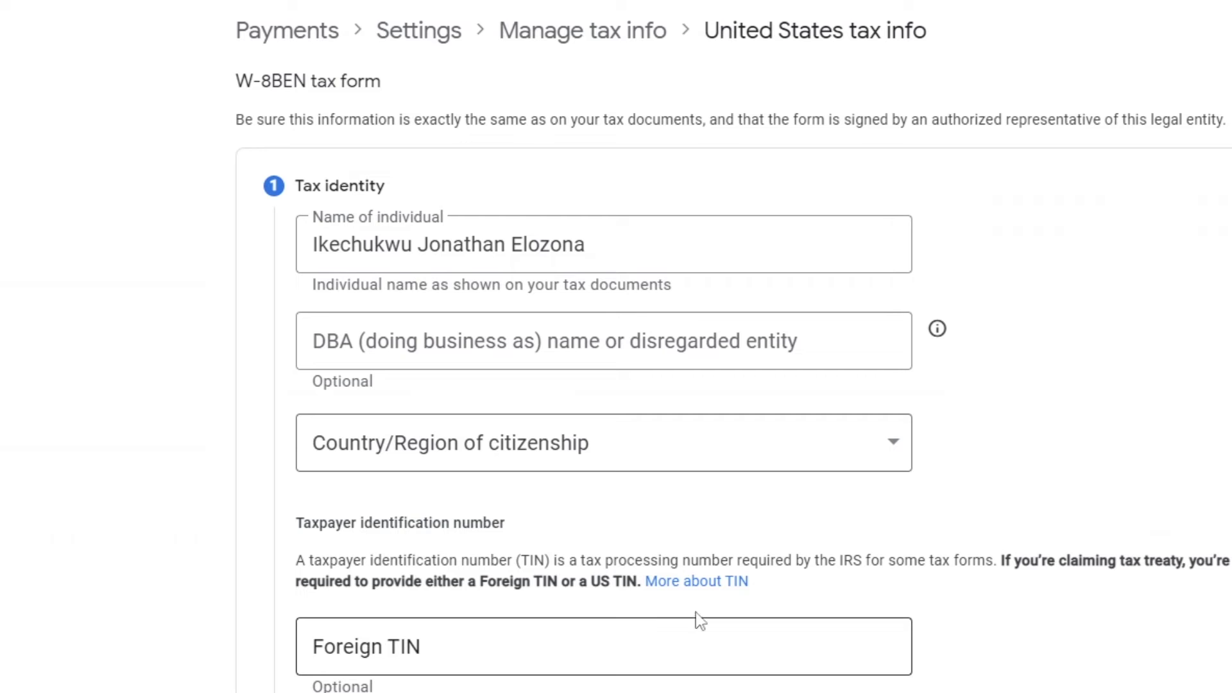
Set the country of citizenship to Nigeria in the Tax identity step.
{"action": "scroll", "coordinate": [1130, 284], "scroll_direction": "down", "scroll_amount": 6}
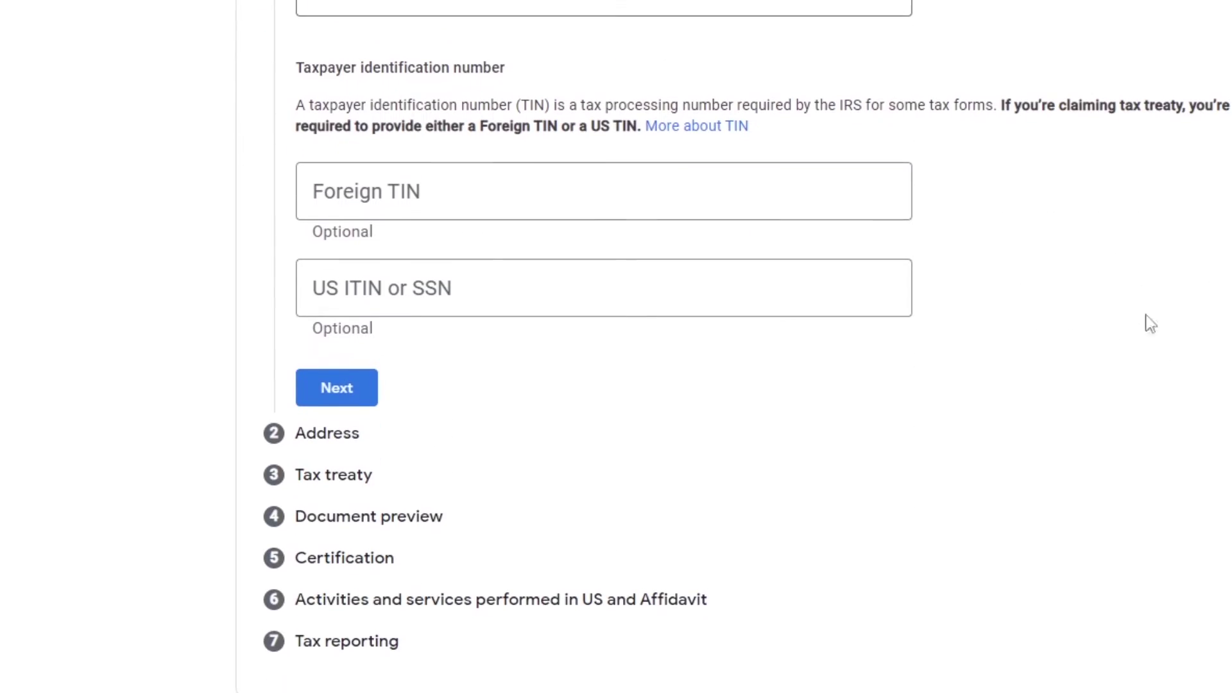
{"action": "left_click", "coordinate": [893, 6]}
{"action": "scroll", "coordinate": [564, 221], "scroll_direction": "down", "scroll_amount": 20}
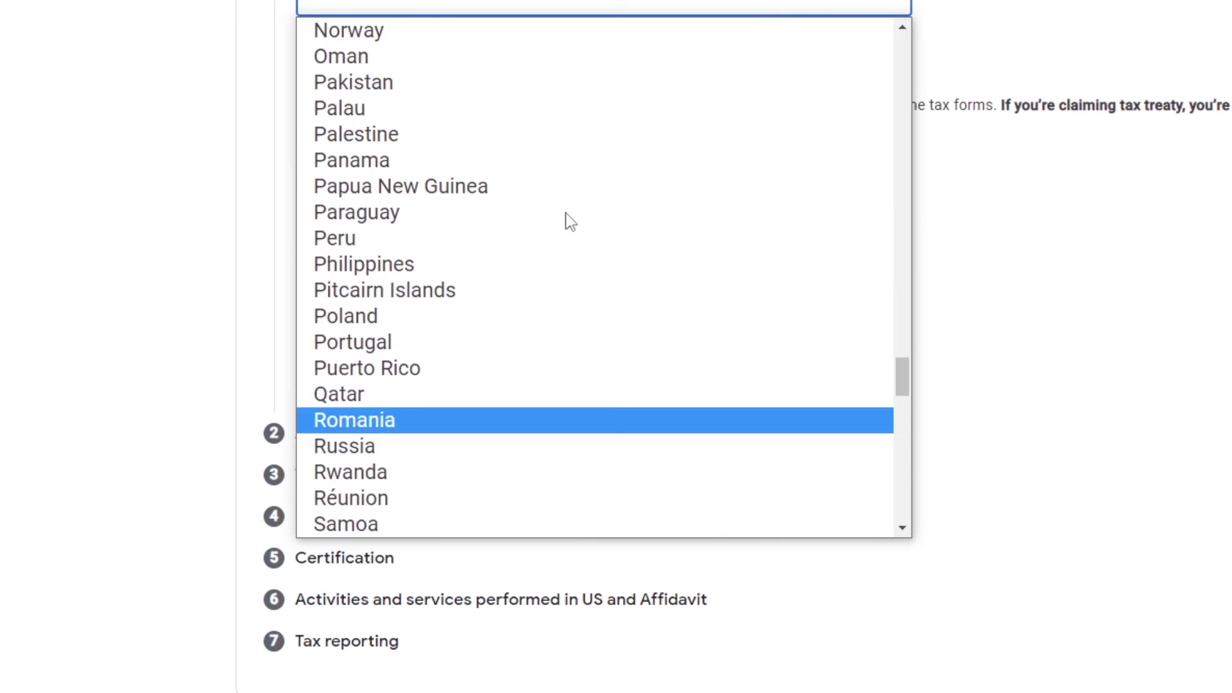
{"action": "scroll", "coordinate": [564, 220], "scroll_direction": "up", "scroll_amount": 3}
{"action": "left_click", "coordinate": [403, 110]}
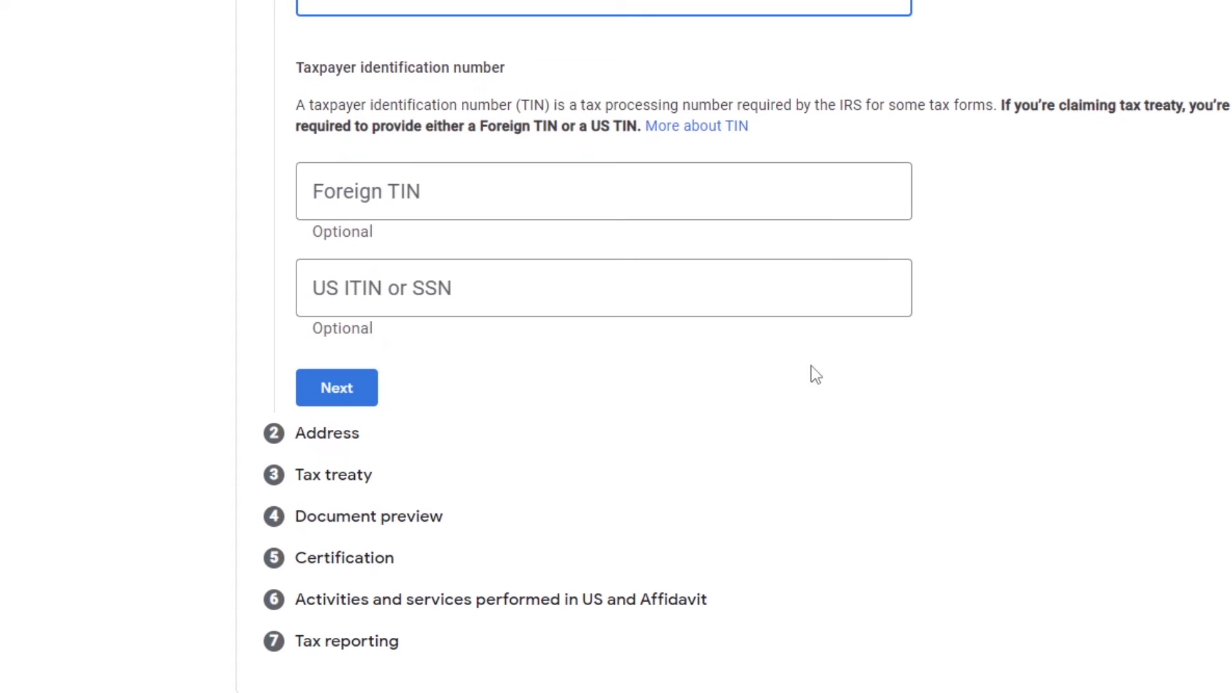
{"action": "left_click", "coordinate": [358, 392]}
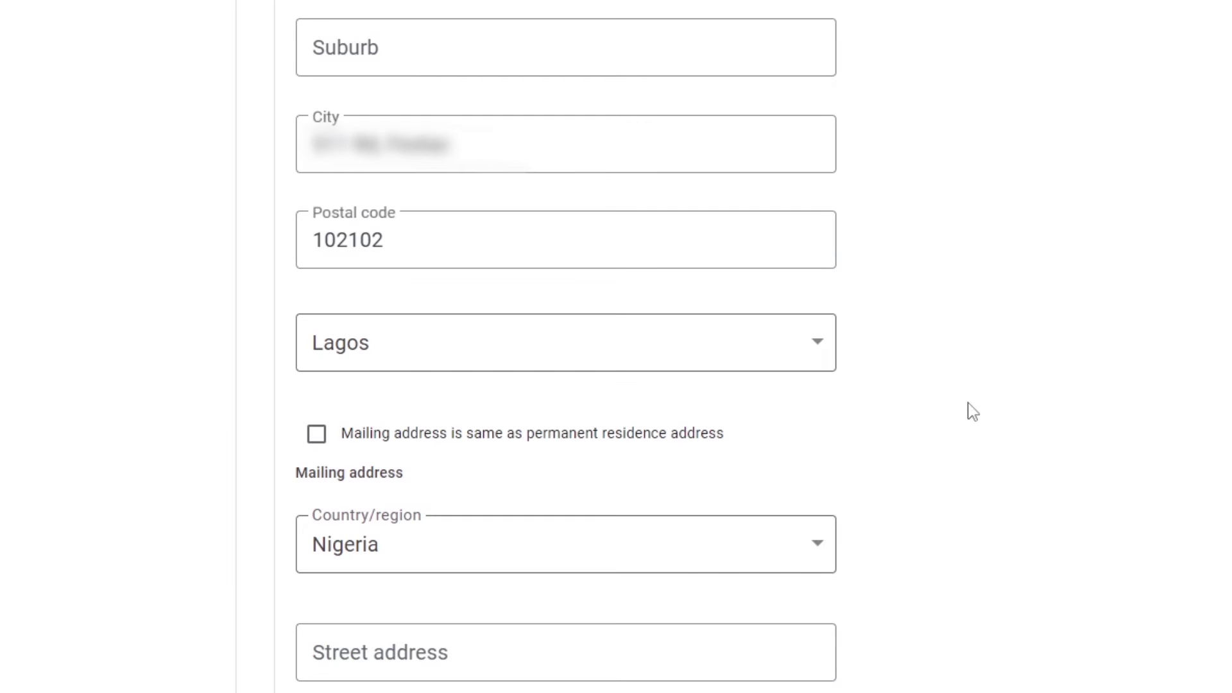
Make the mailing address the same as the permanent residence address.
{"action": "scroll", "coordinate": [972, 411], "scroll_direction": "down", "scroll_amount": 5}
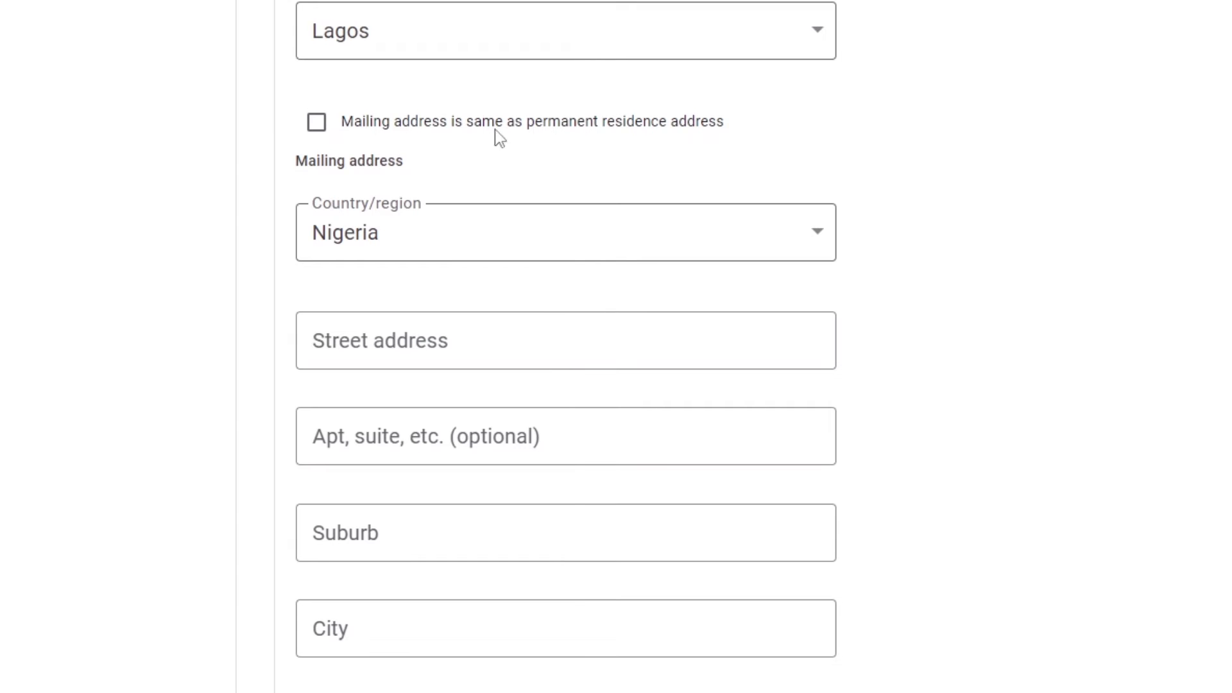
{"action": "left_click", "coordinate": [316, 122]}
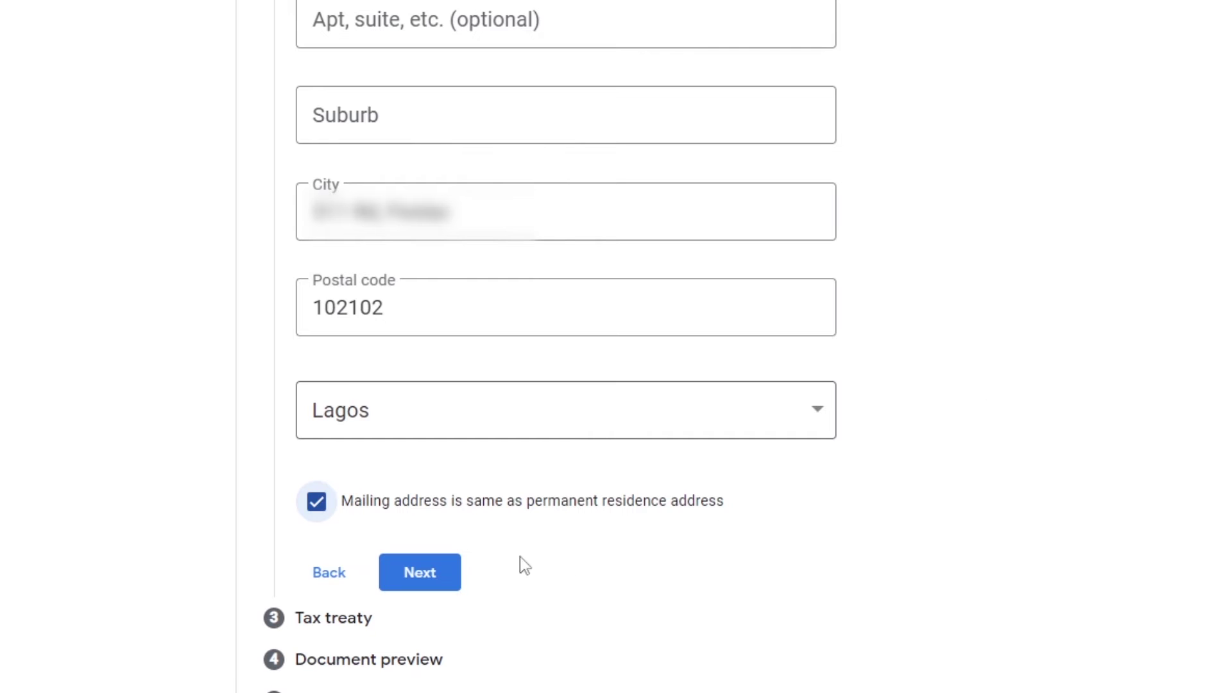
{"action": "left_click", "coordinate": [433, 579]}
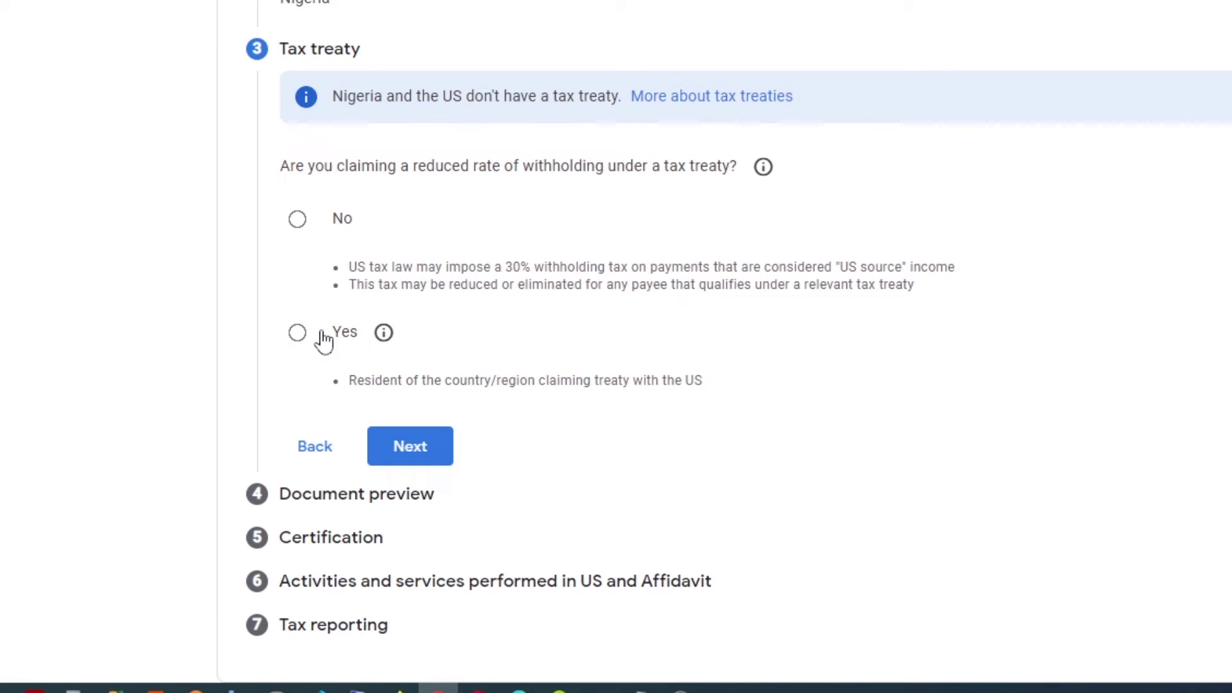
Answer No to claiming a treaty withholding rate and confirm the W-8BEN document preview.
{"action": "left_click", "coordinate": [356, 396]}
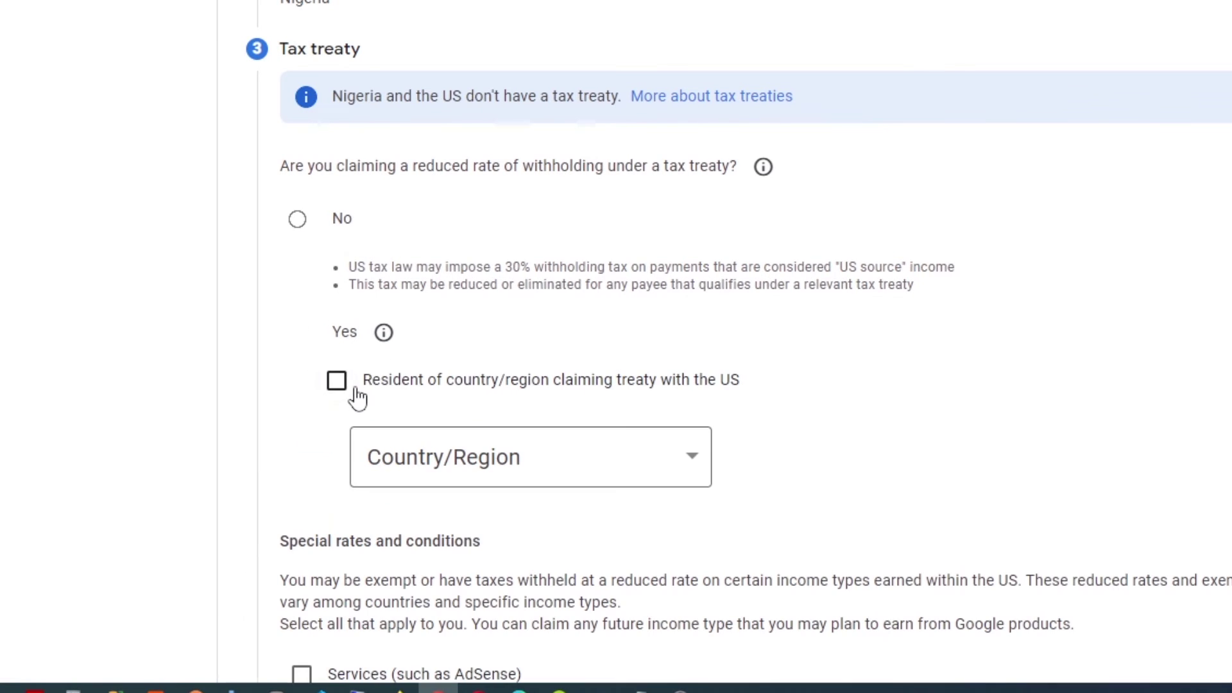
{"action": "left_click", "coordinate": [583, 471]}
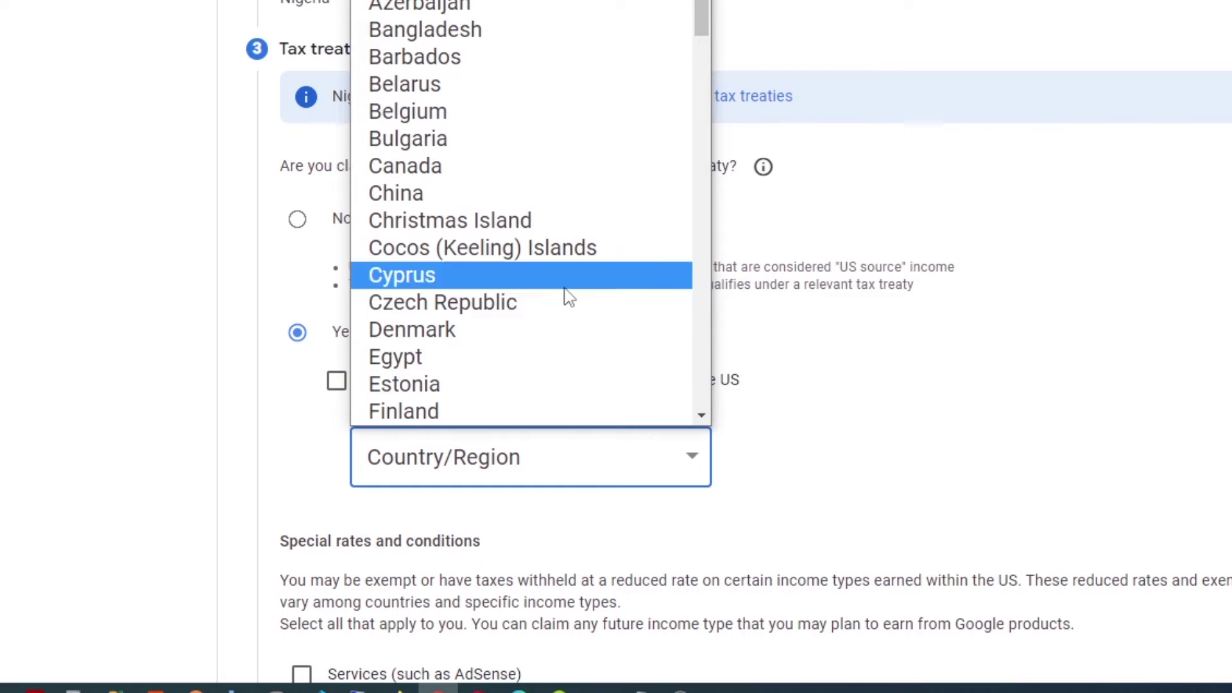
{"action": "scroll", "coordinate": [564, 295], "scroll_direction": "down", "scroll_amount": 5}
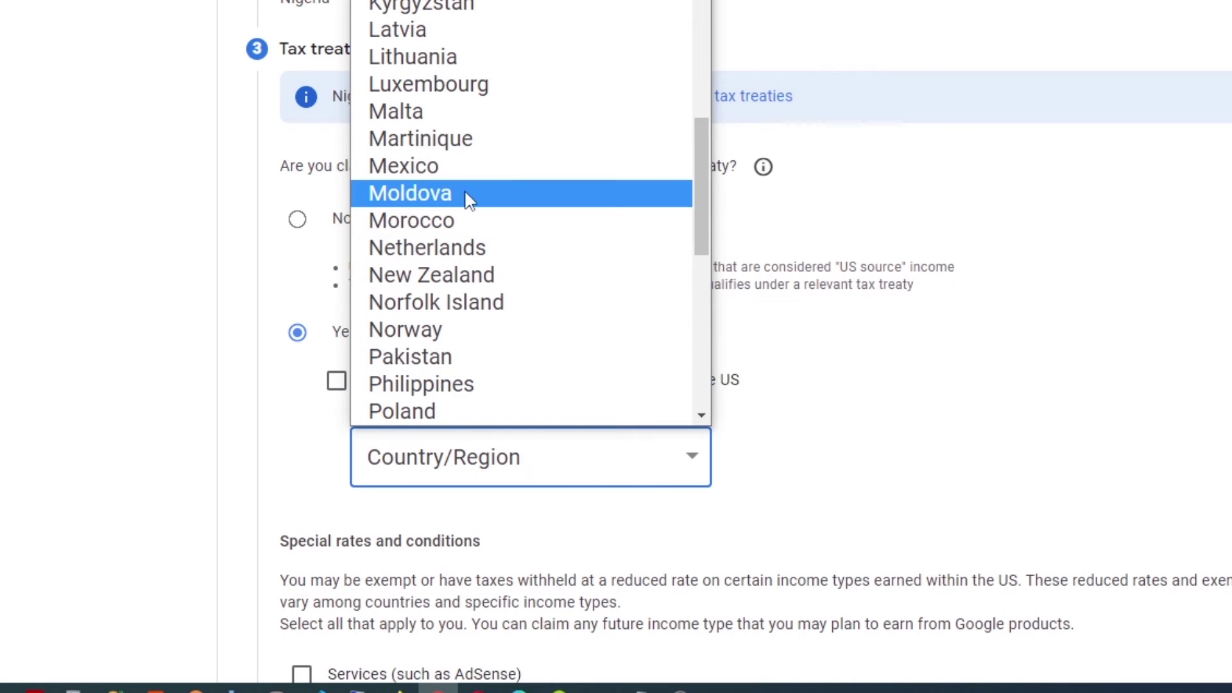
{"action": "left_click", "coordinate": [816, 457]}
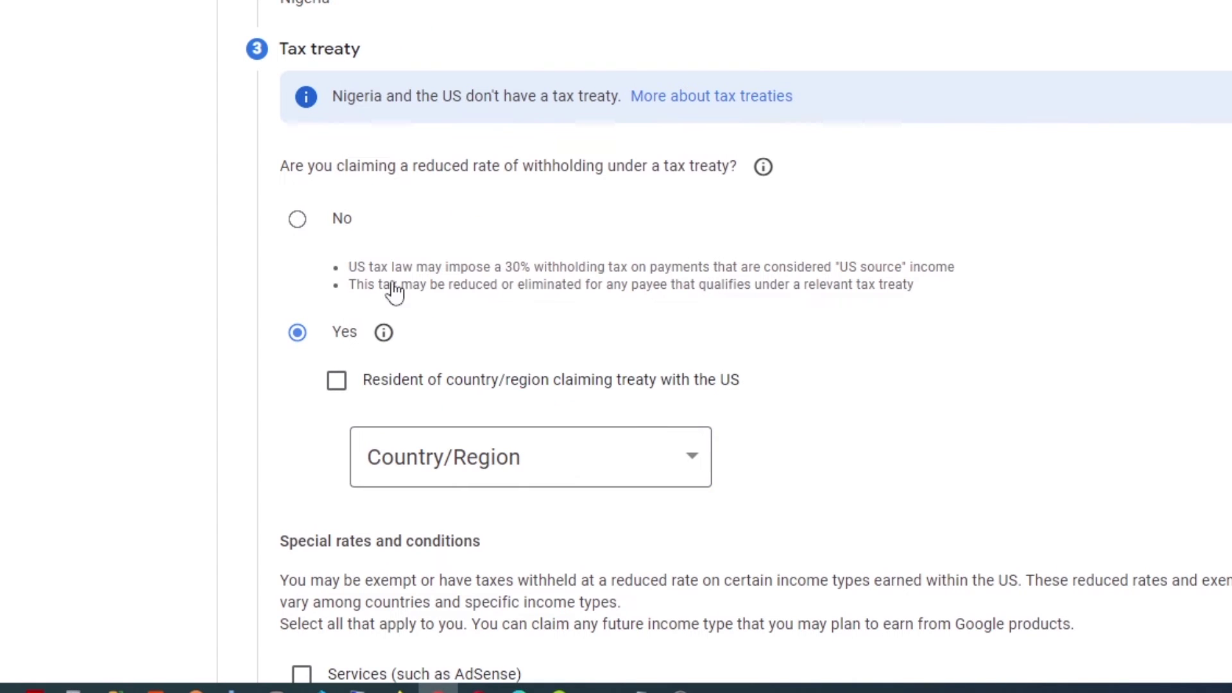
{"action": "left_click", "coordinate": [299, 221]}
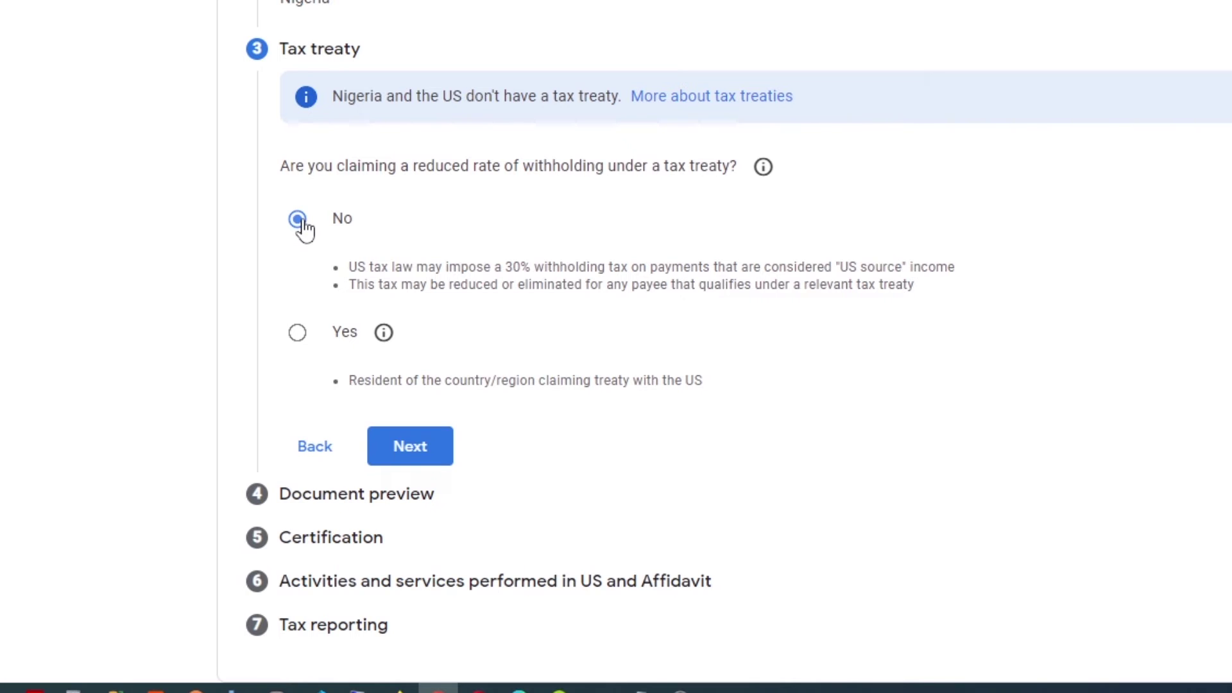
{"action": "left_click", "coordinate": [413, 453]}
{"action": "left_click", "coordinate": [318, 297]}
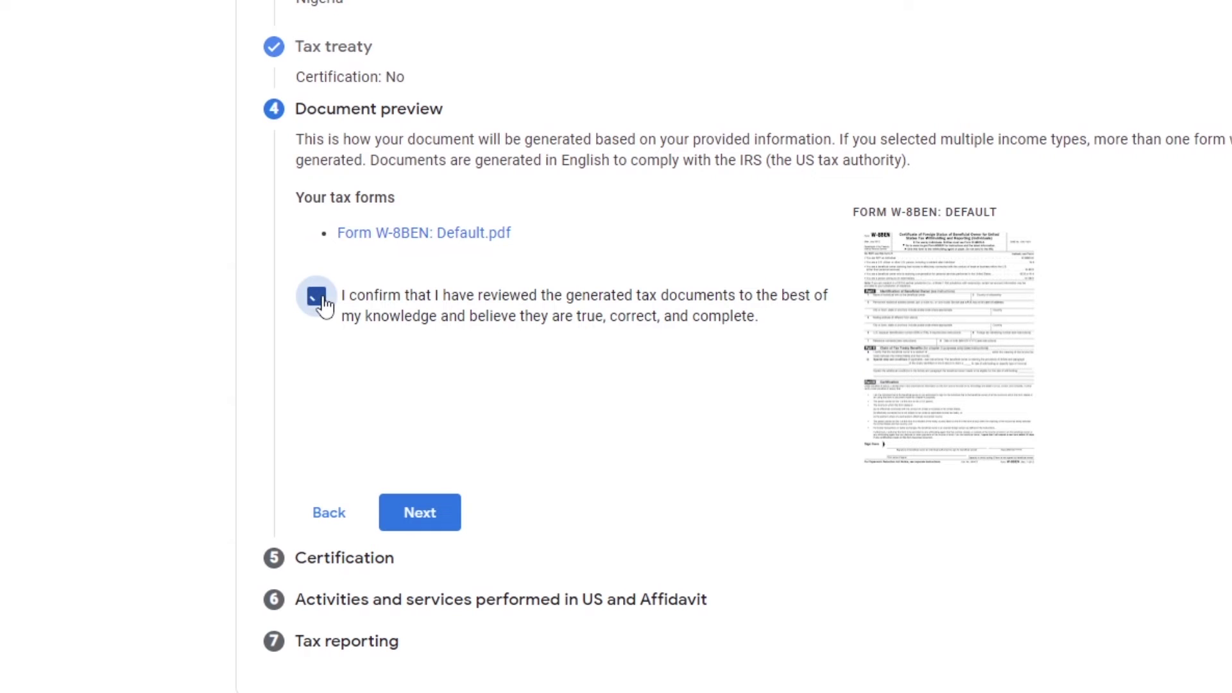
Sign the certification with your full legal name, confirming you are the person listed.
{"action": "left_click", "coordinate": [435, 515]}
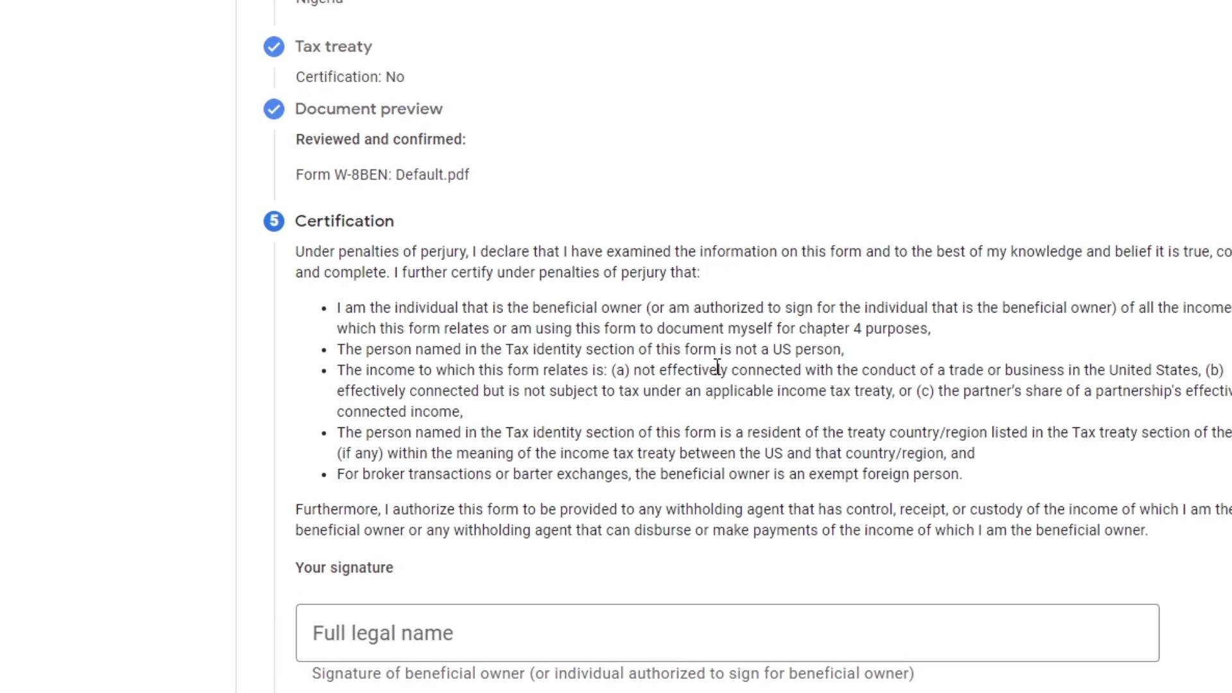
{"action": "scroll", "coordinate": [739, 334], "scroll_direction": "down", "scroll_amount": 5}
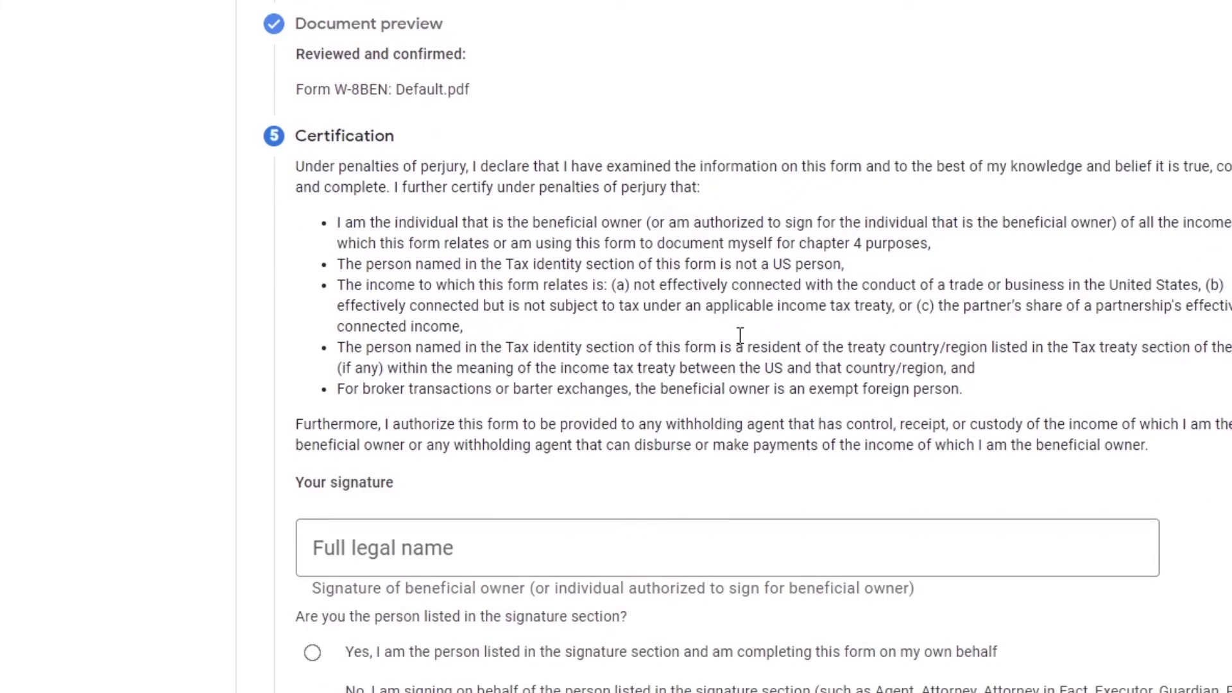
{"action": "left_click", "coordinate": [739, 335]}
{"action": "type", "text": "Ikechukwu Jonathan Elozona"}
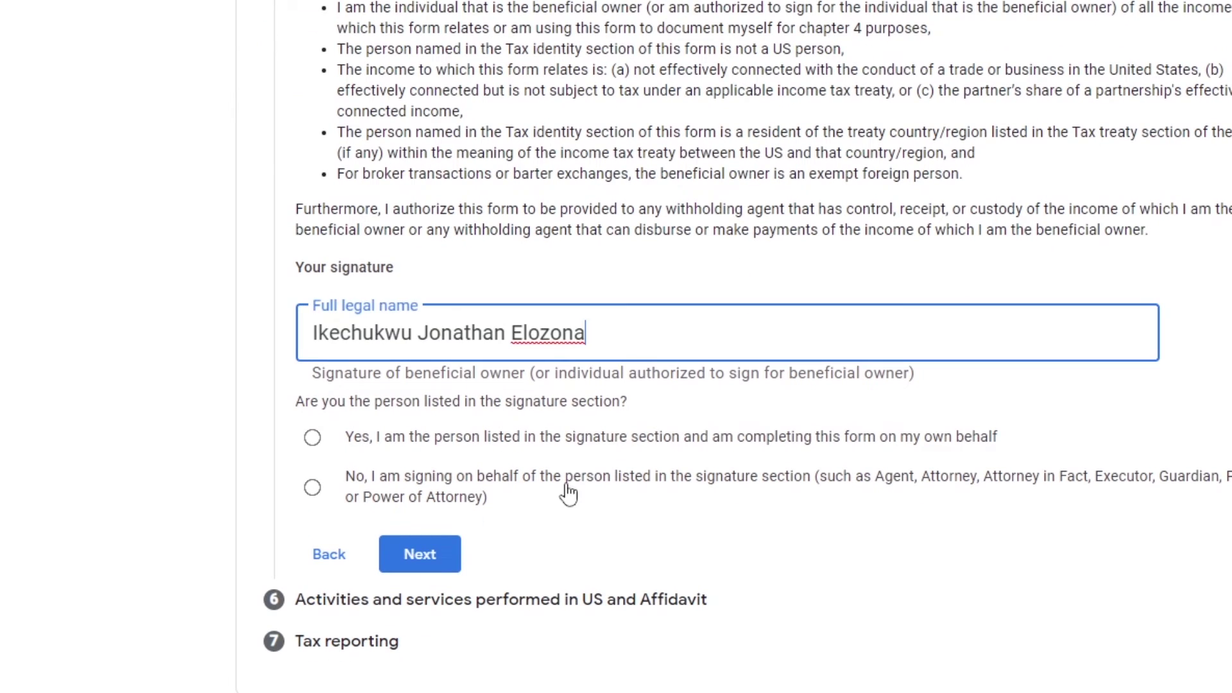
{"action": "left_click", "coordinate": [438, 449]}
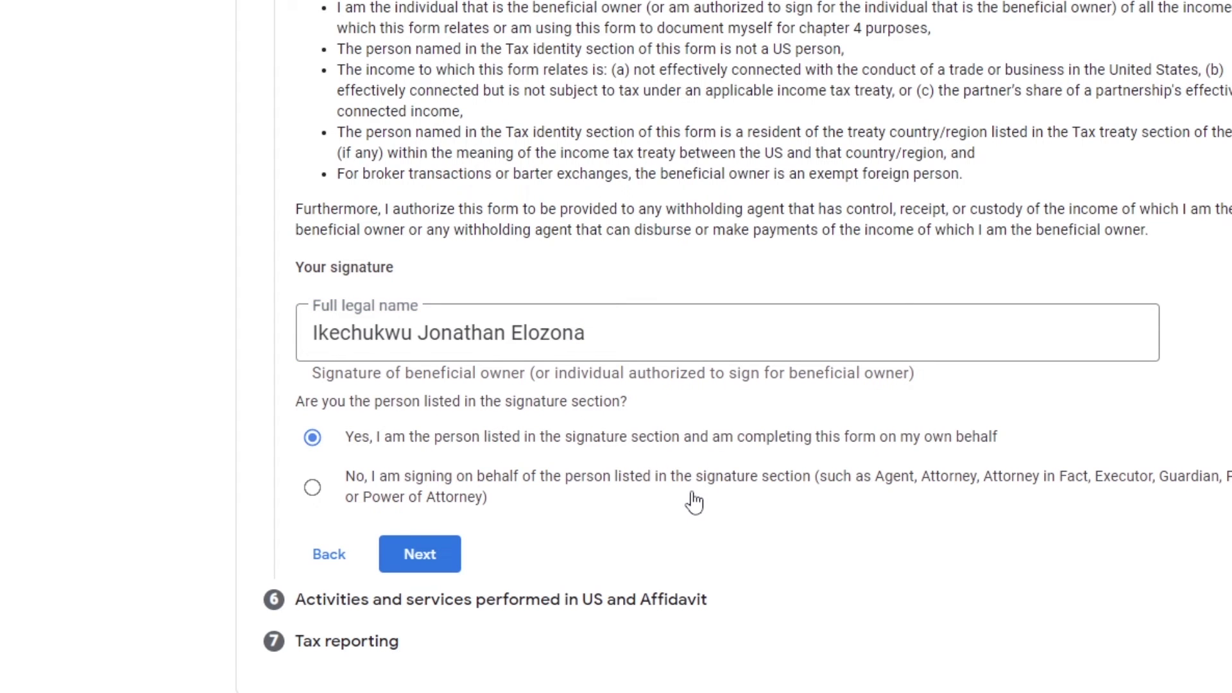
{"action": "left_click", "coordinate": [440, 557]}
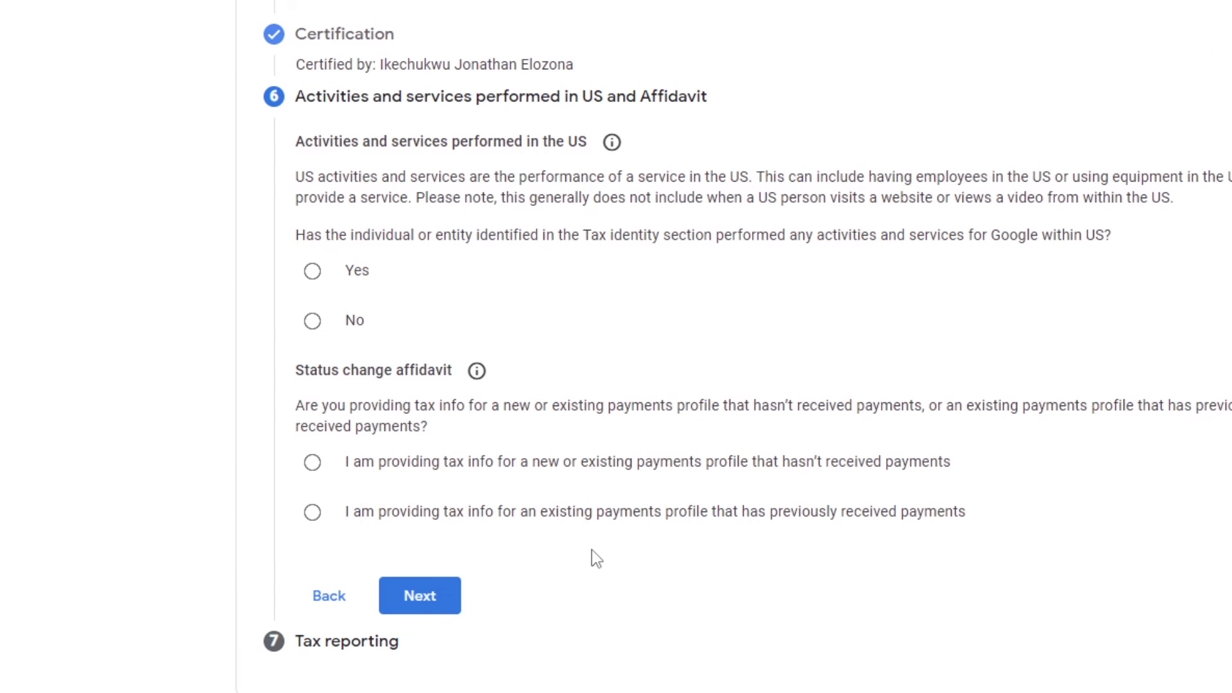
Declare no US activities and certify the profile has not yet received payments.
{"action": "left_click", "coordinate": [352, 330]}
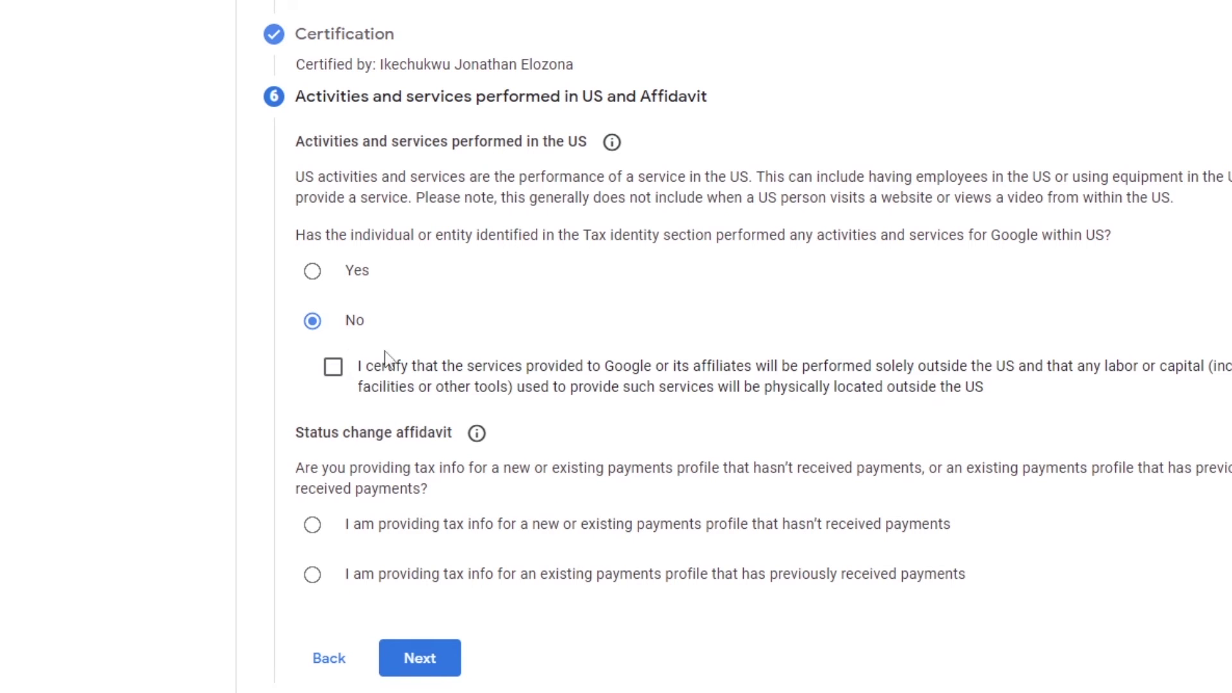
{"action": "left_click", "coordinate": [333, 366]}
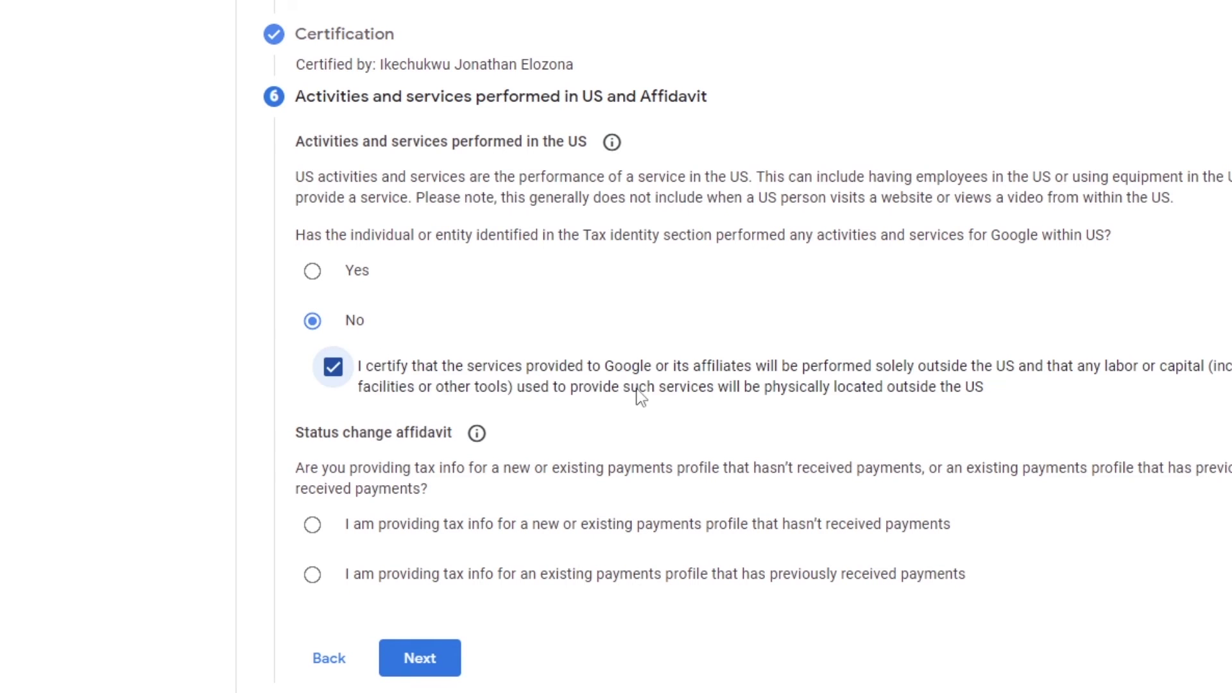
{"action": "scroll", "coordinate": [639, 394], "scroll_direction": "down", "scroll_amount": 1}
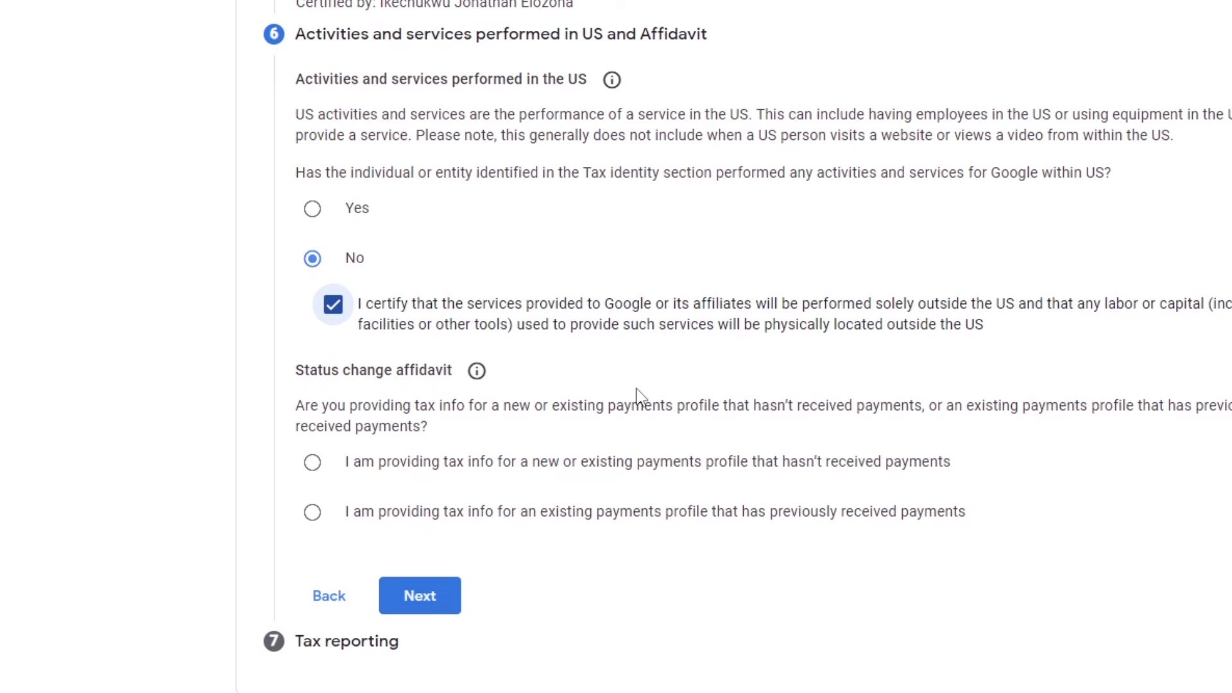
{"action": "left_click", "coordinate": [313, 464]}
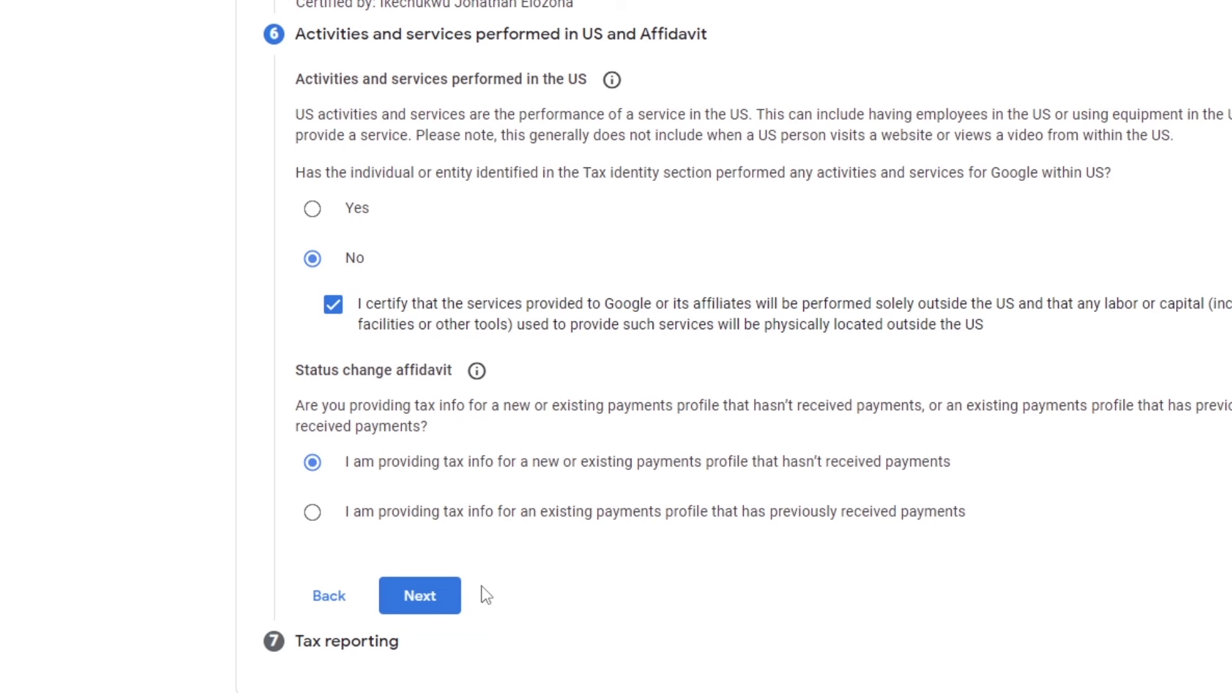
{"action": "left_click", "coordinate": [420, 595]}
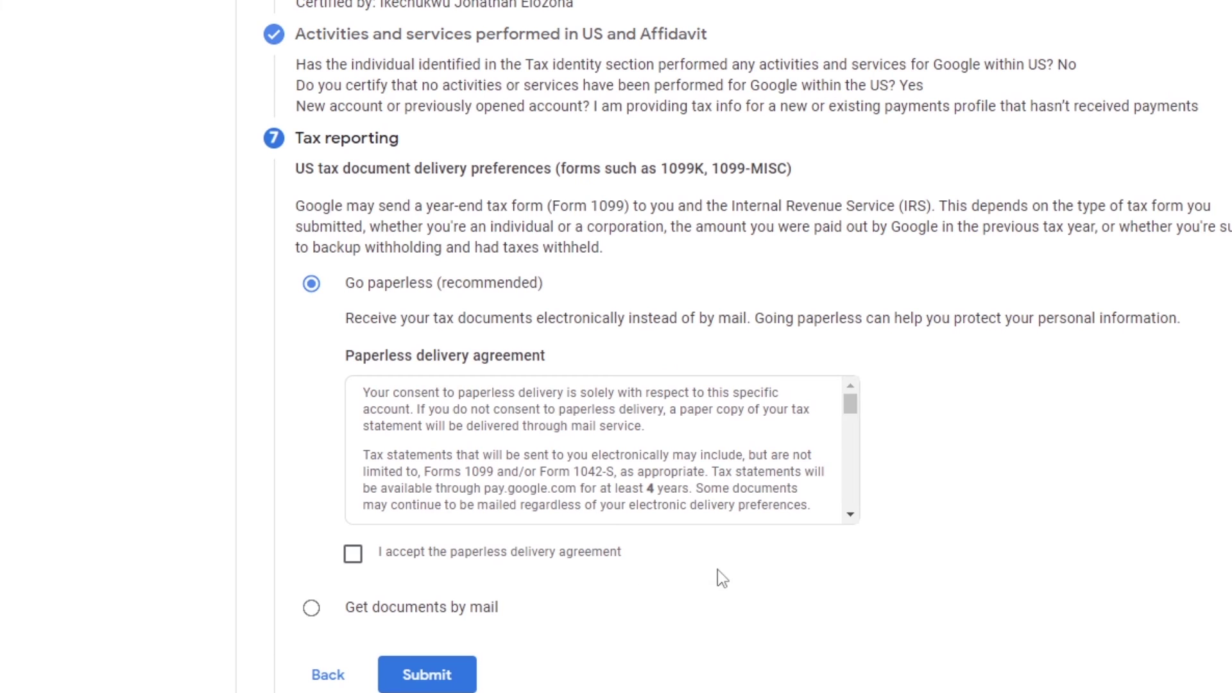
Choose to receive tax documents by mail.
{"action": "left_click", "coordinate": [458, 551]}
{"action": "scroll", "coordinate": [458, 579], "scroll_direction": "down", "scroll_amount": 1}
{"action": "left_click", "coordinate": [458, 573]}
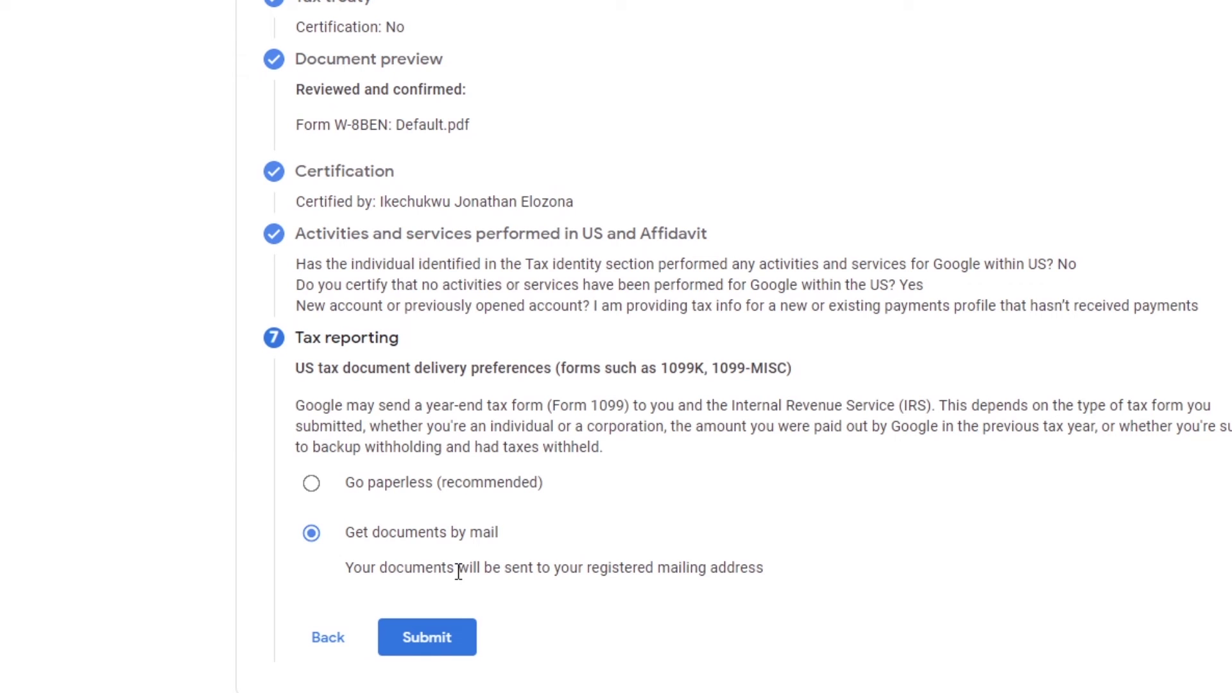